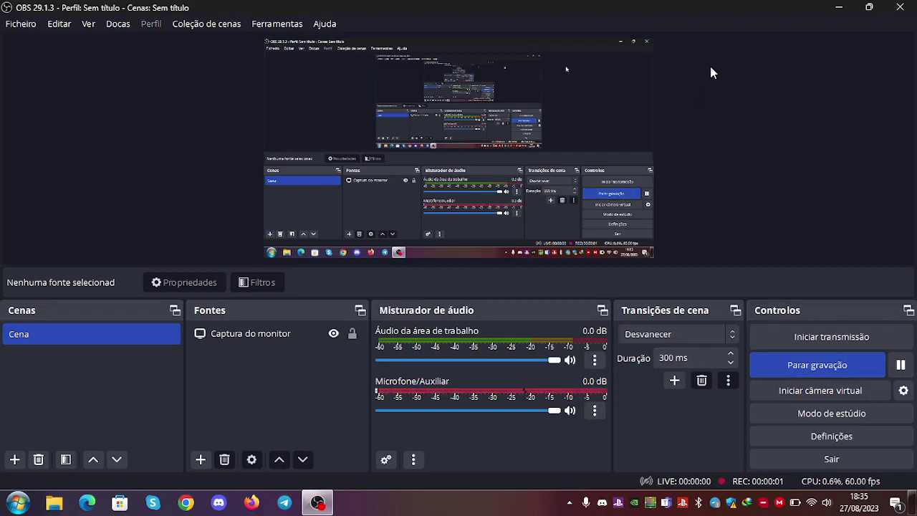
- Minimize OBS Studio so the desktop with News.txt is visible
left_click(835, 8)
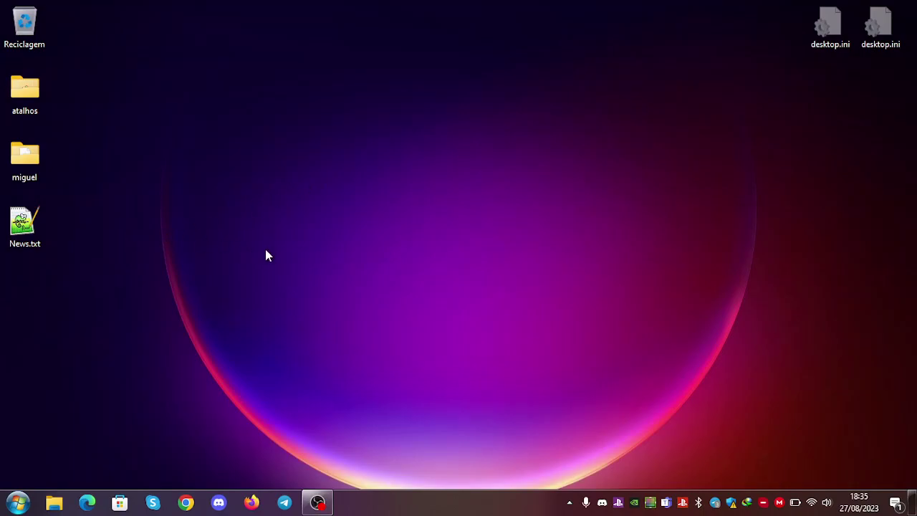
- Open News.txt from the desktop in Notepad++
double_click(21, 233)
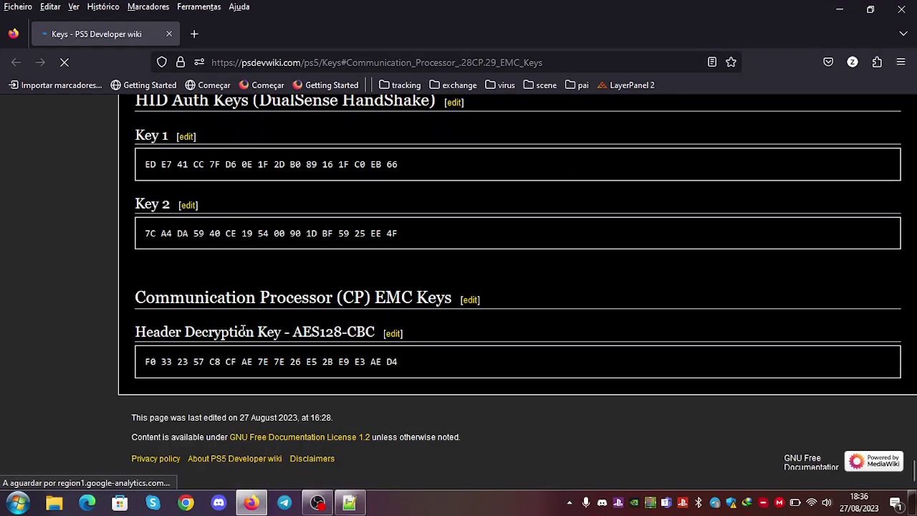
- Highlight the wiki's Header Decryption Key heading and value, then close Firefox
left_click_drag(137, 331, 423, 371)
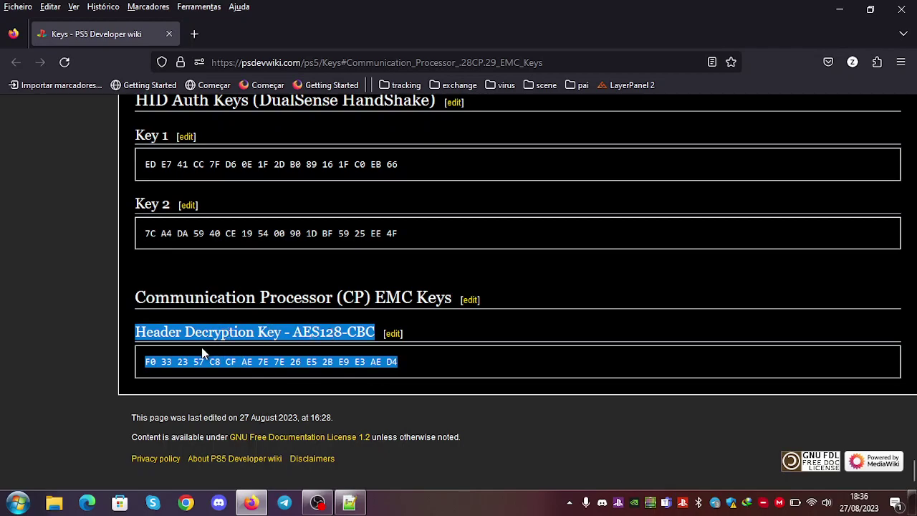
left_click(410, 367)
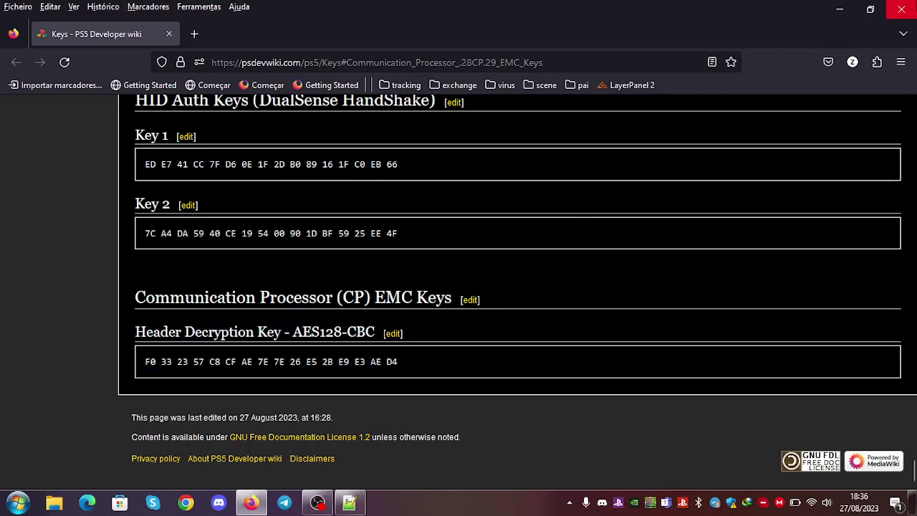
left_click(902, 9)
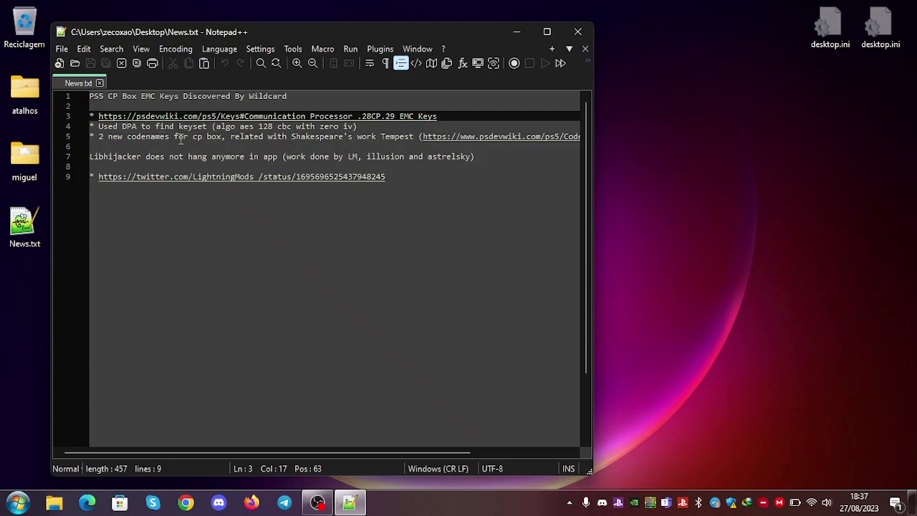
left_click(448, 116)
- Add a bullet below the wiki link on using sum of diff (fill header with 00s and ff), and save
key("Return")
type("*")
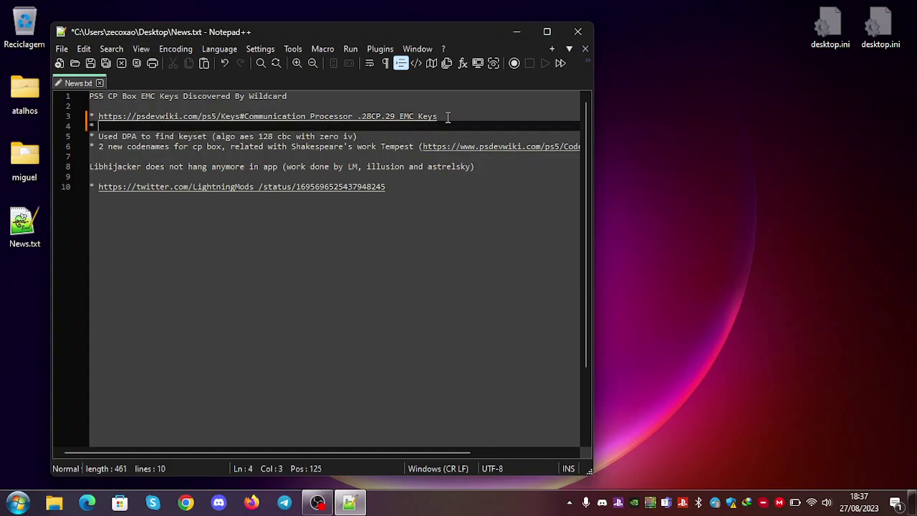
type(" Use sum of diff")
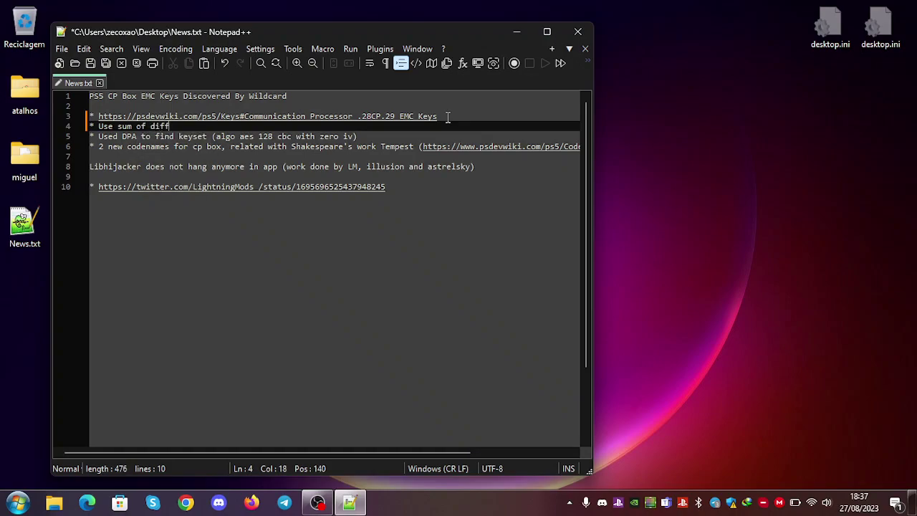
type(" to find region where key i")
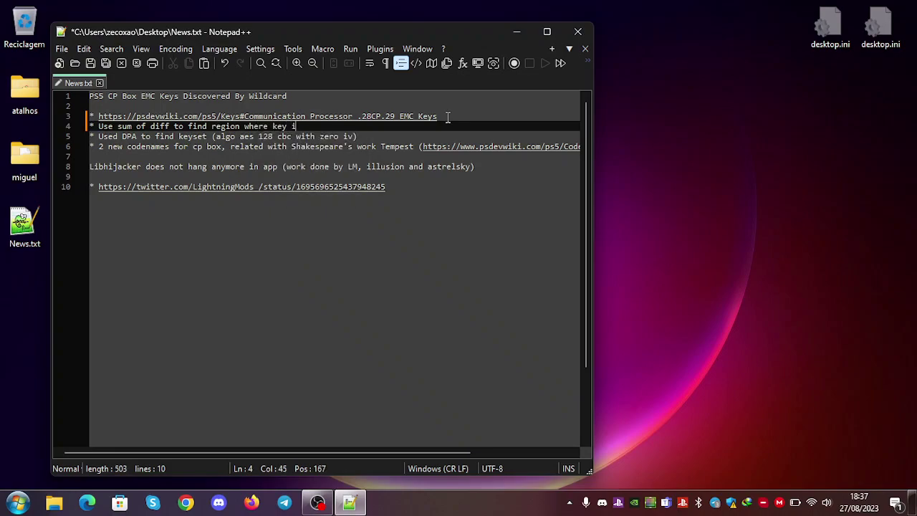
type("s being used (fil")
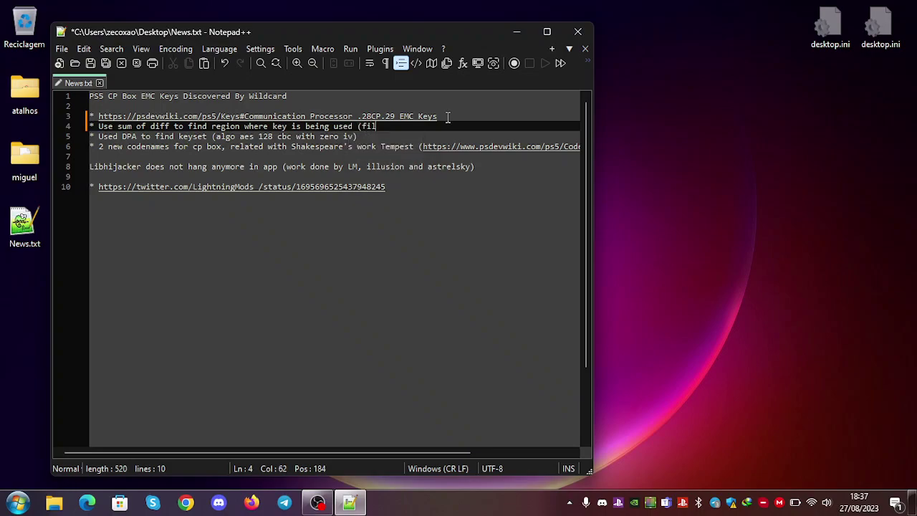
type("l header with 00s and ff")
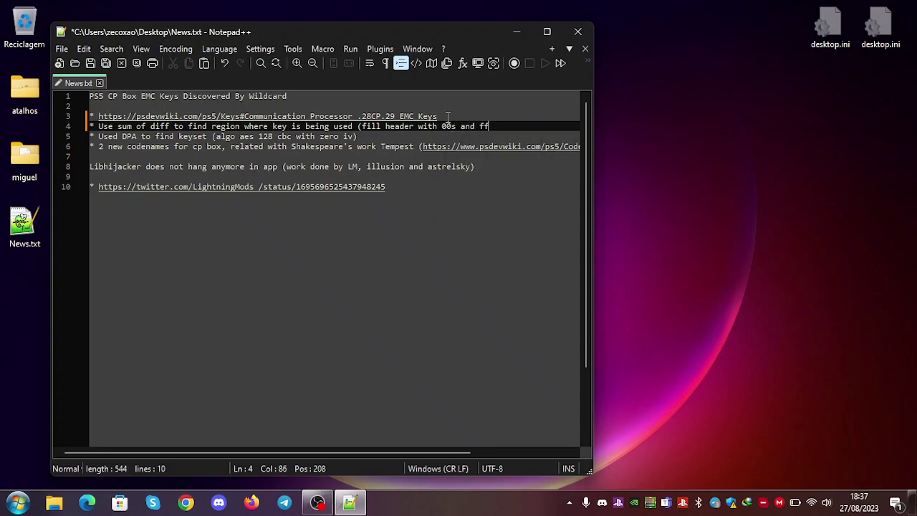
type("s and apply diff)")
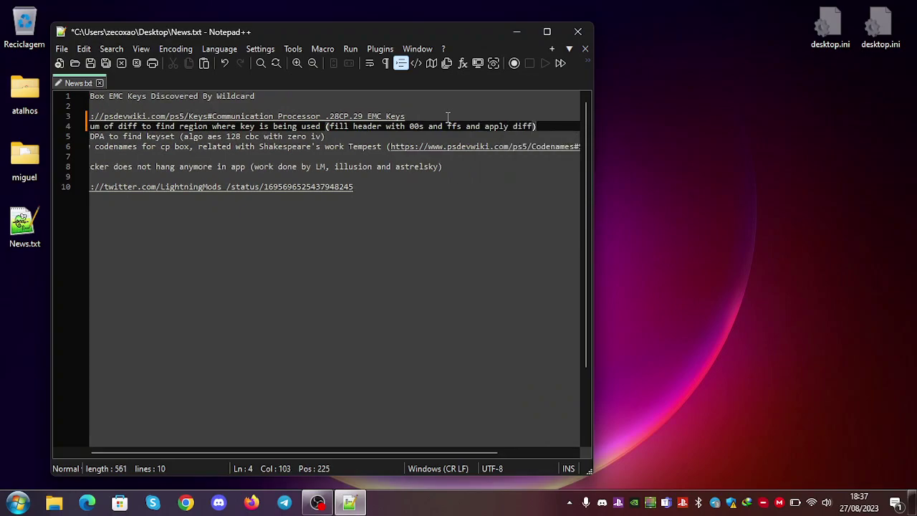
key("ctrl+s")
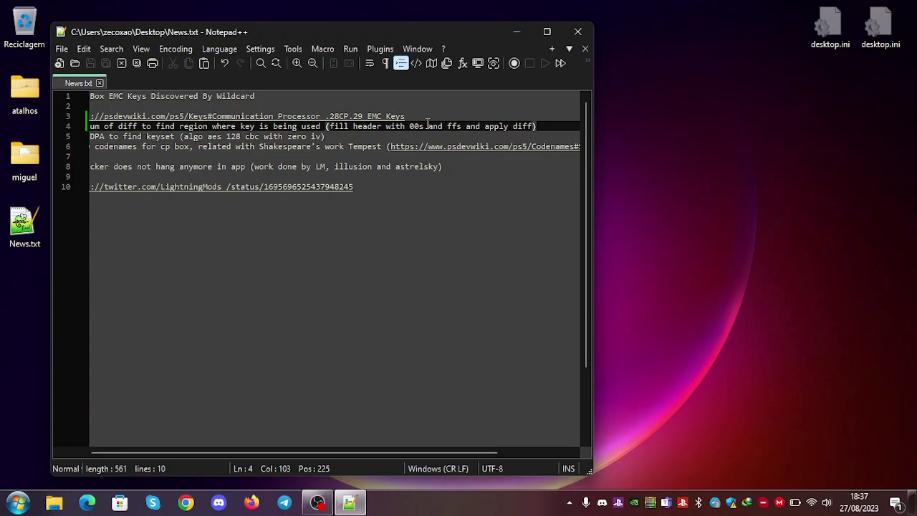
left_click(335, 136)
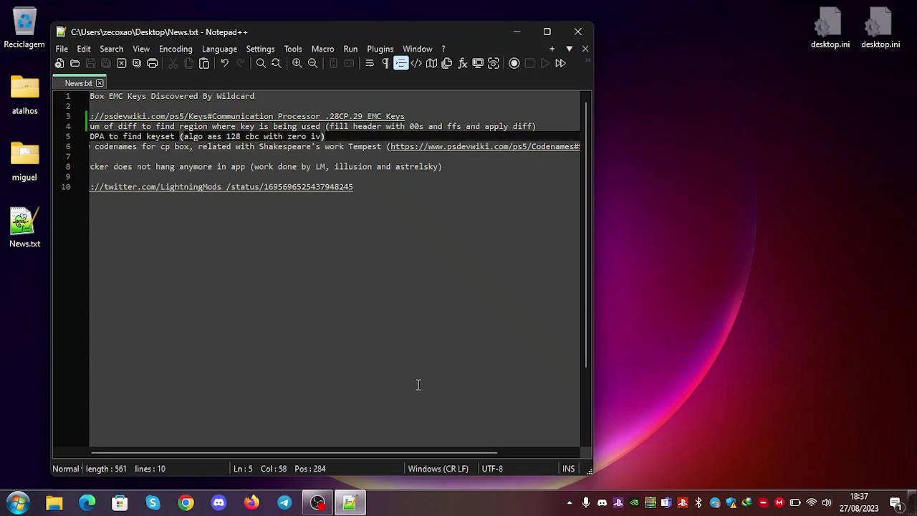
- Add the bullet '* Use DPA on the (in this case decryption) last round of the firs ae' and save
left_click_drag(368, 454, 256, 436)
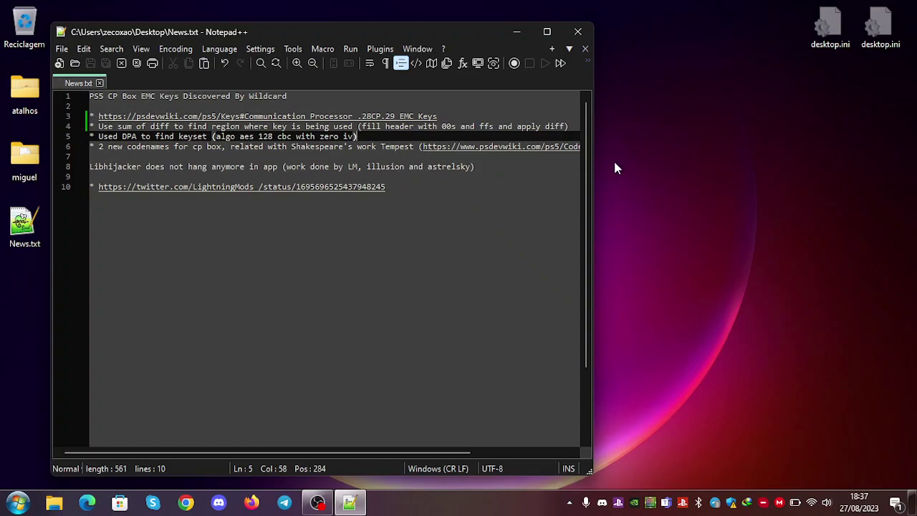
left_click(577, 127)
key("Return")
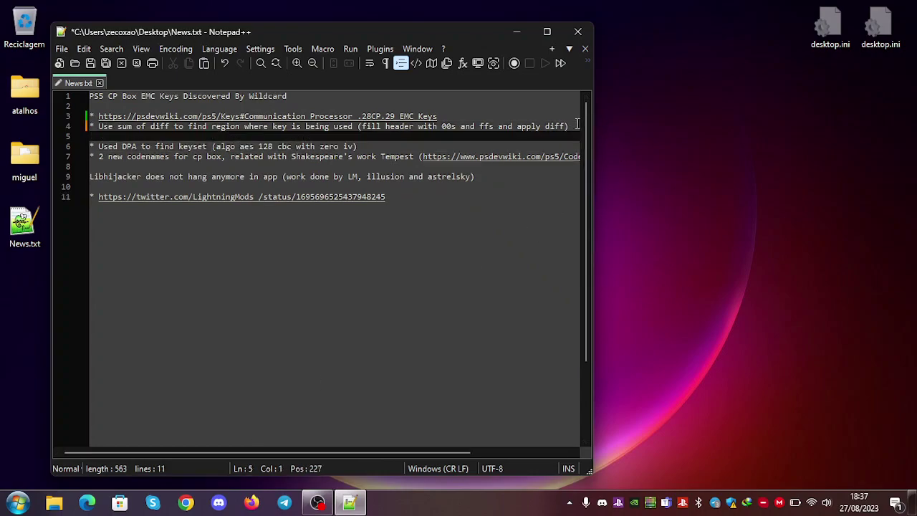
type("* Use")
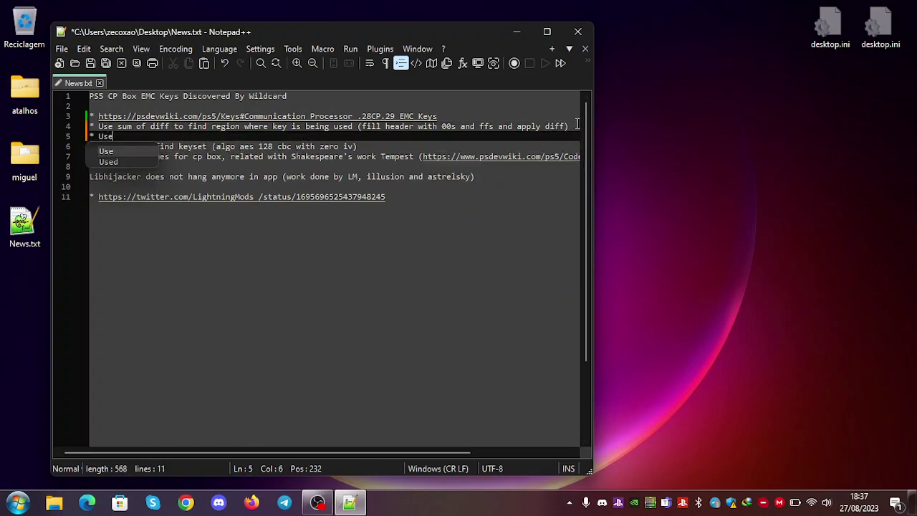
type(" DPA on the")
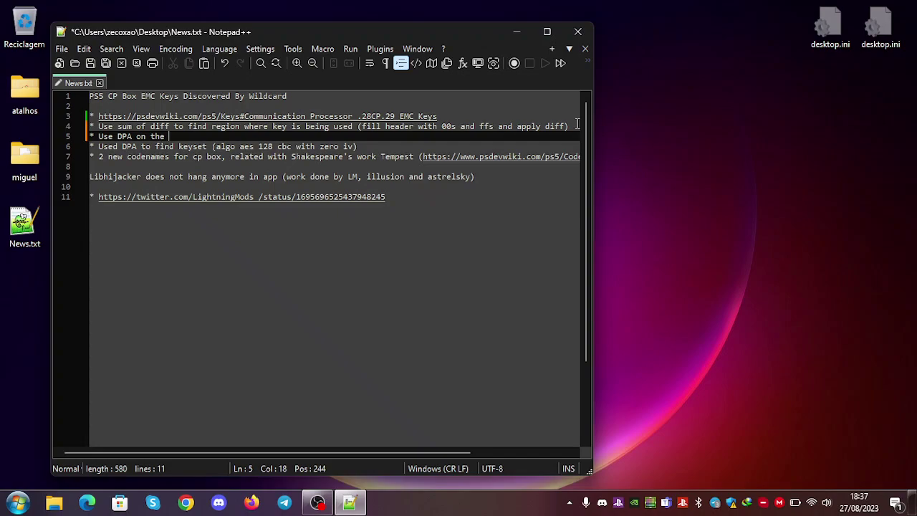
type(" (in this case de")
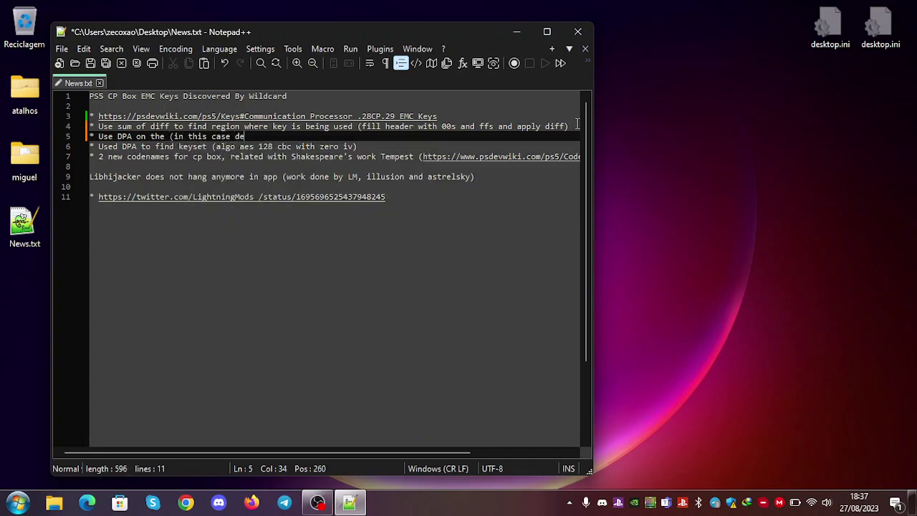
type("cryption) last round of the first")
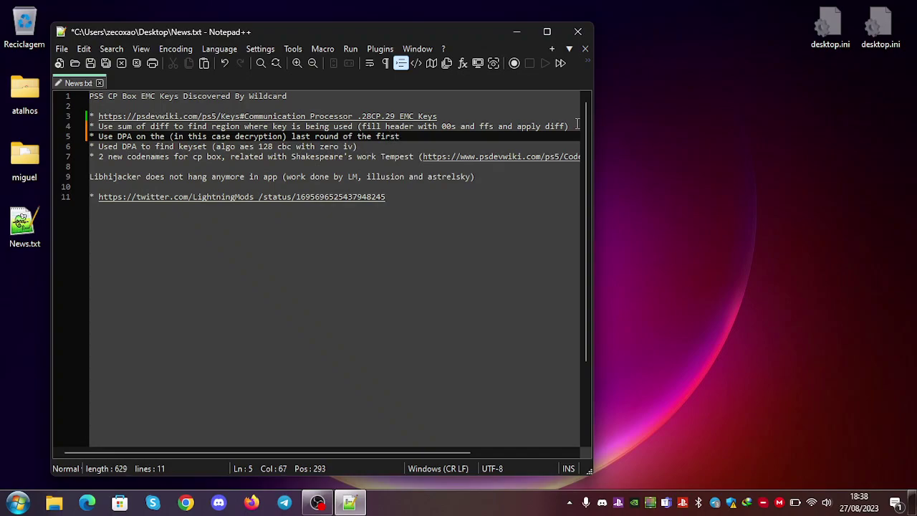
type(" aes")
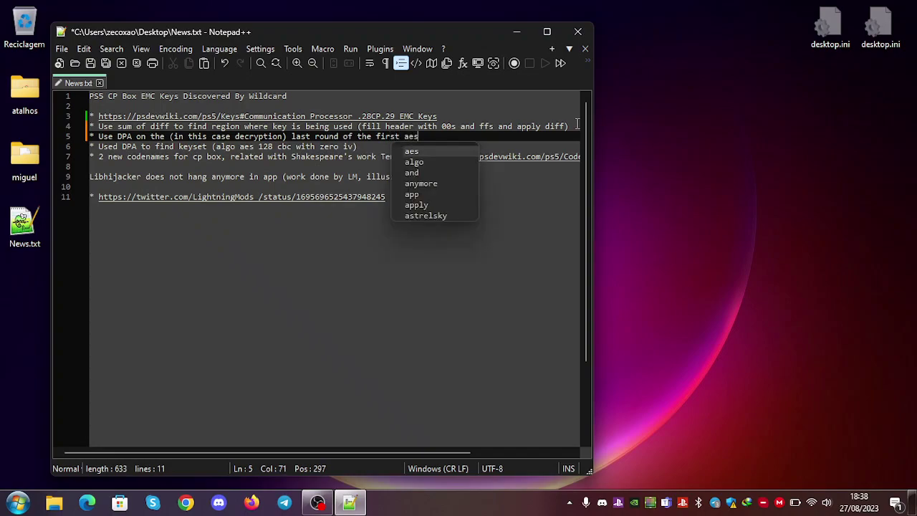
key("ctrl+s")
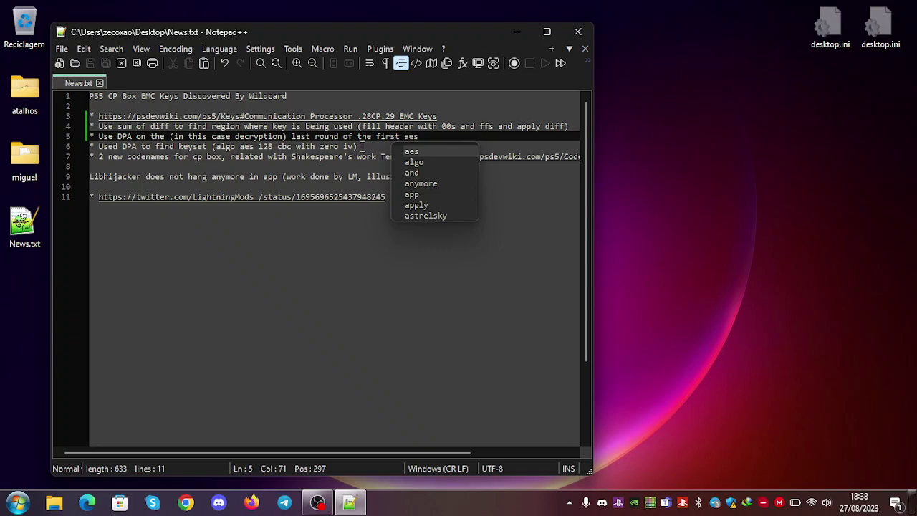
left_click(362, 146)
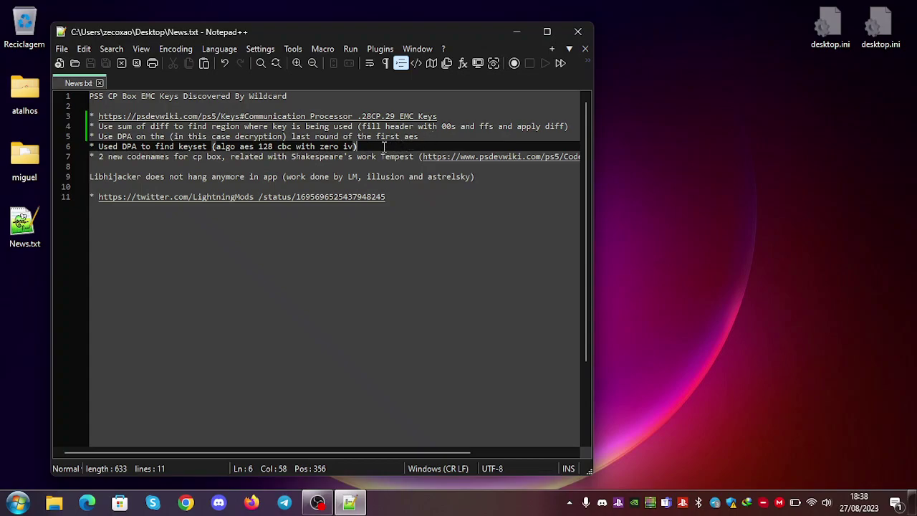
- Insert '* Noise had to be removed' as a new line 7 and save News.txt
key("Return")
type("* N")
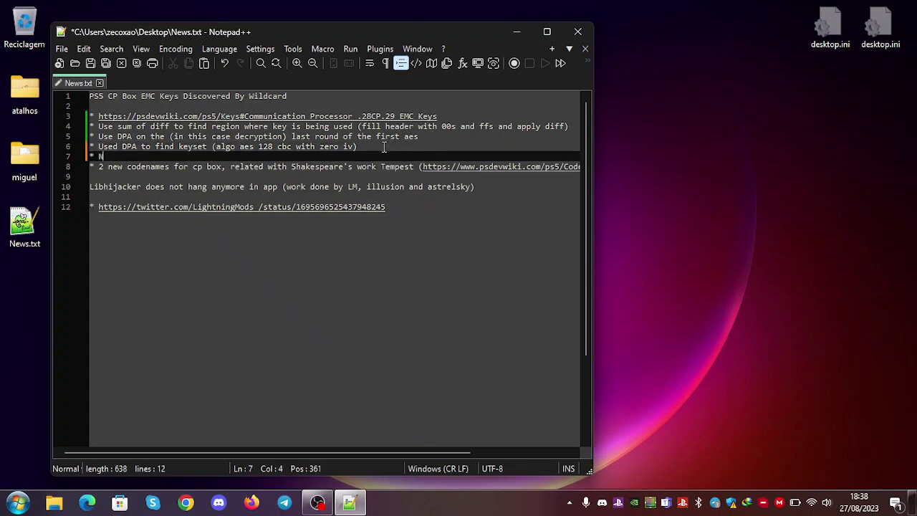
type("oise ")
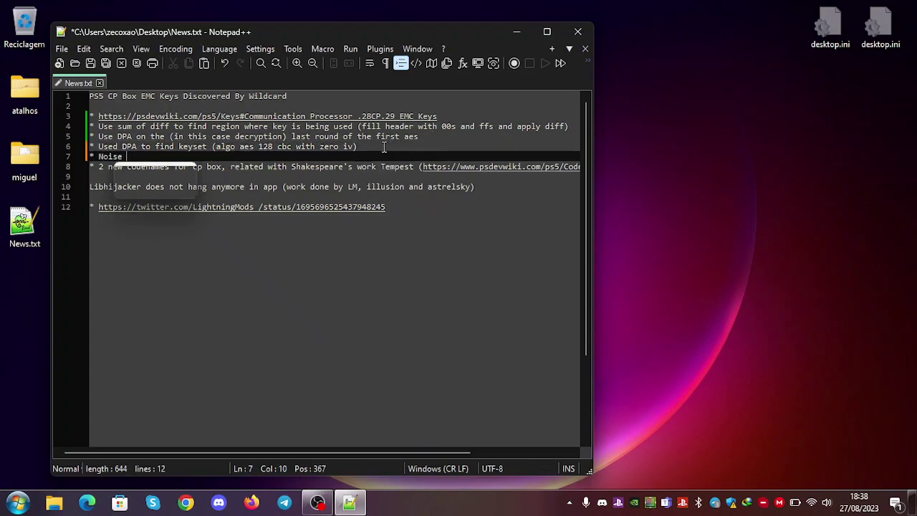
type("had to be r")
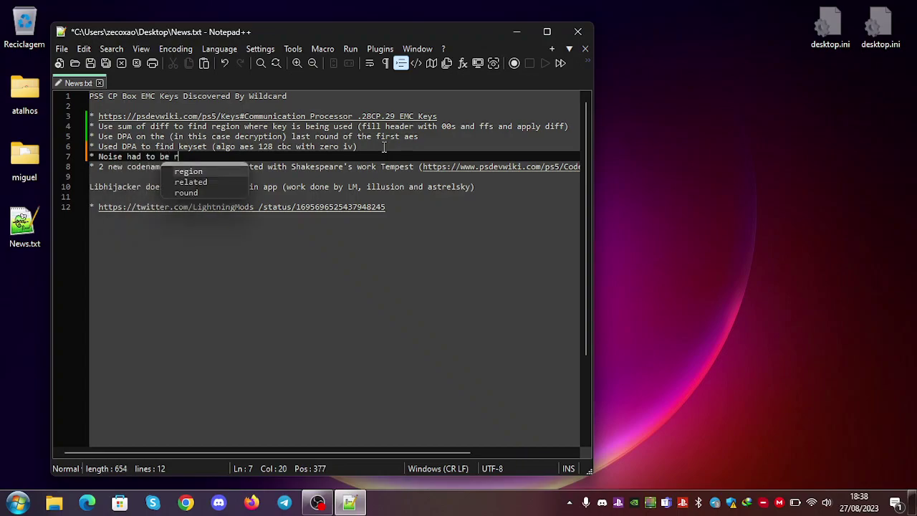
type("emoved")
key("ctrl+s")
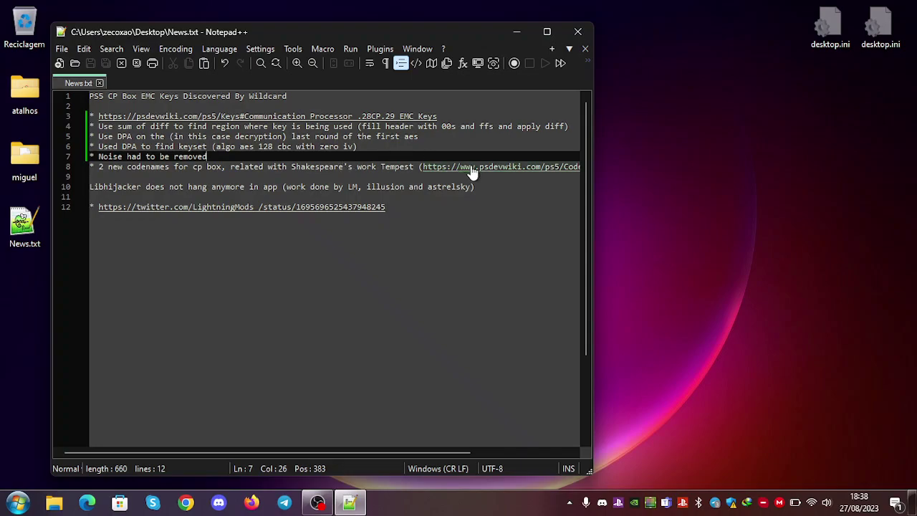
left_click_drag(430, 454, 504, 451)
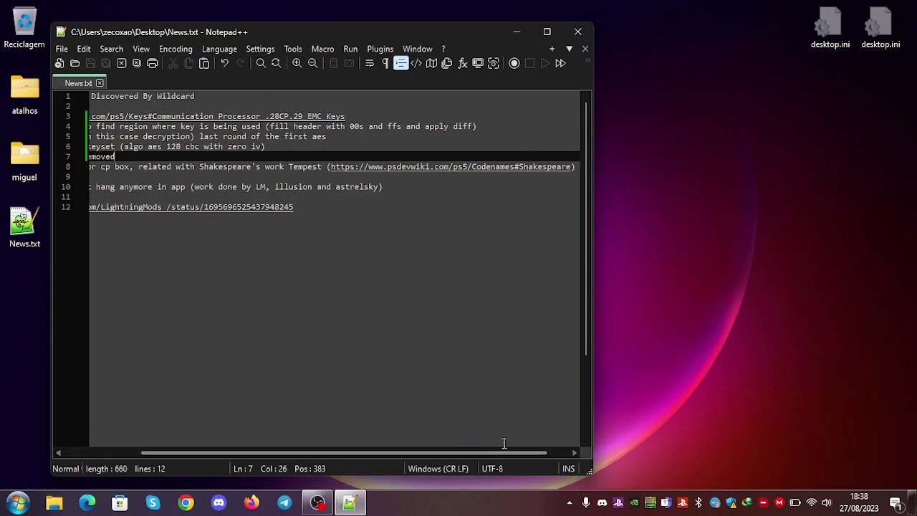
- Open the psdevwiki Codenames link, highlight the Sycorax CP Box KBL entry, and dismiss the battery warning
left_click(440, 170)
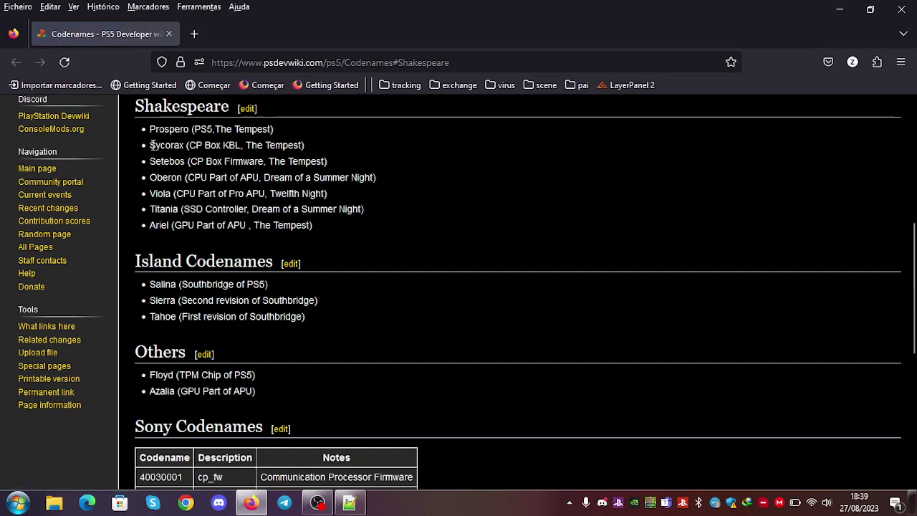
left_click_drag(151, 144, 311, 152)
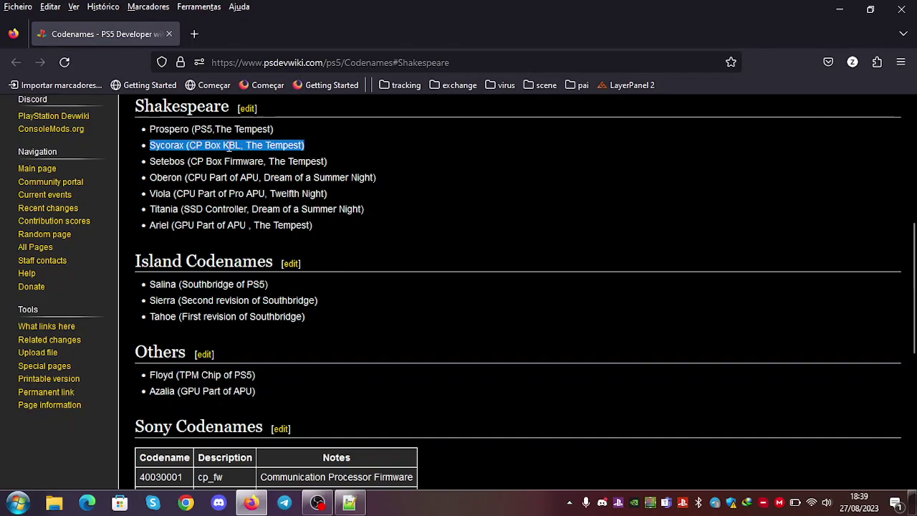
left_click(283, 145)
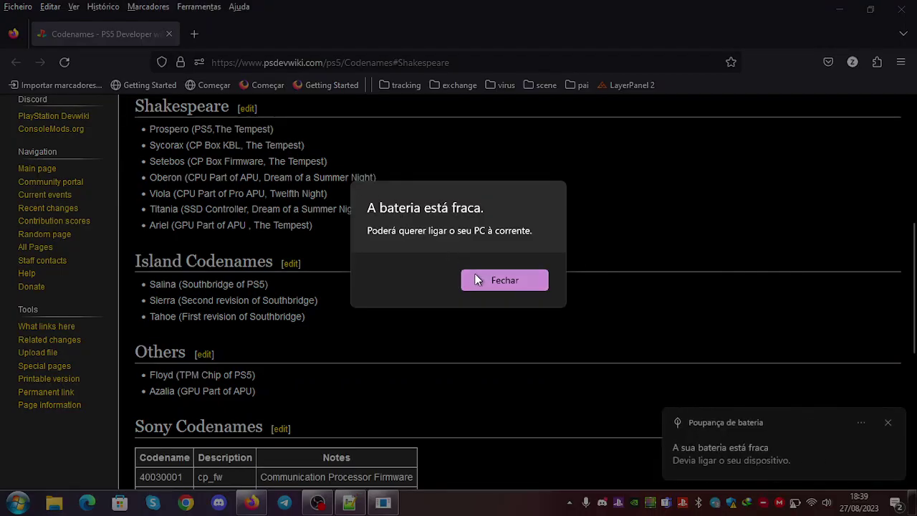
left_click(479, 279)
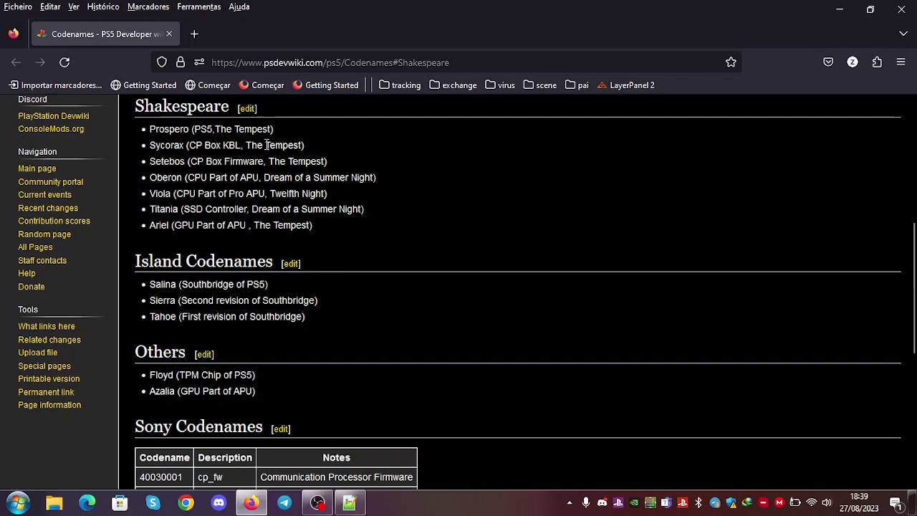
- Minimize Firefox, scroll News.txt back to the left, and place the caret on line 12
left_click(839, 9)
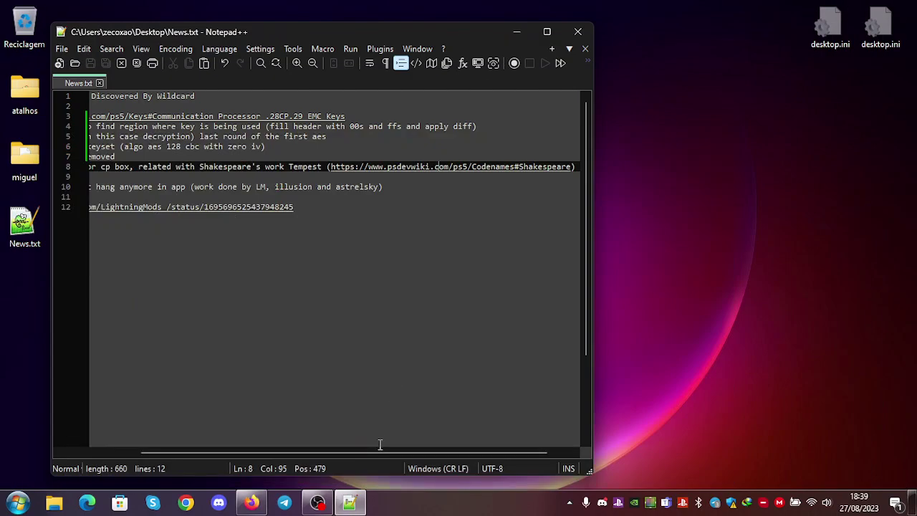
scroll(372, 448, "left", 3)
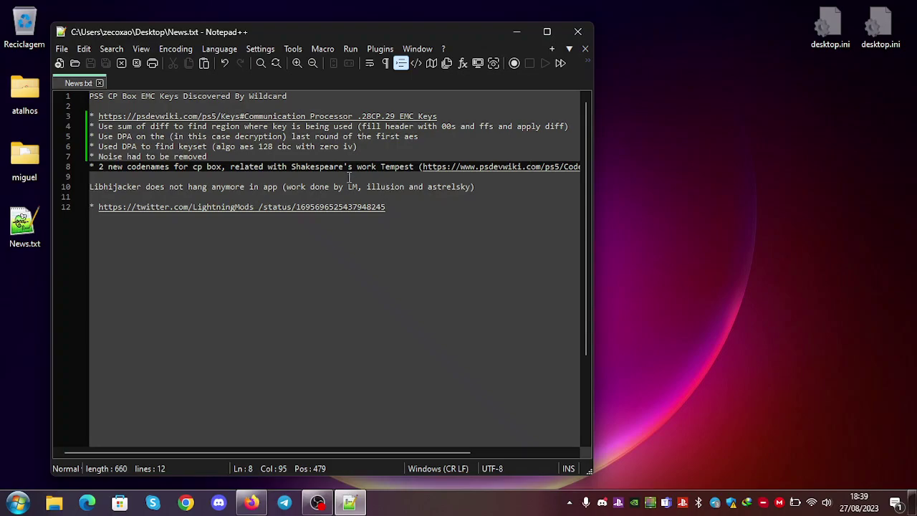
left_click(179, 208)
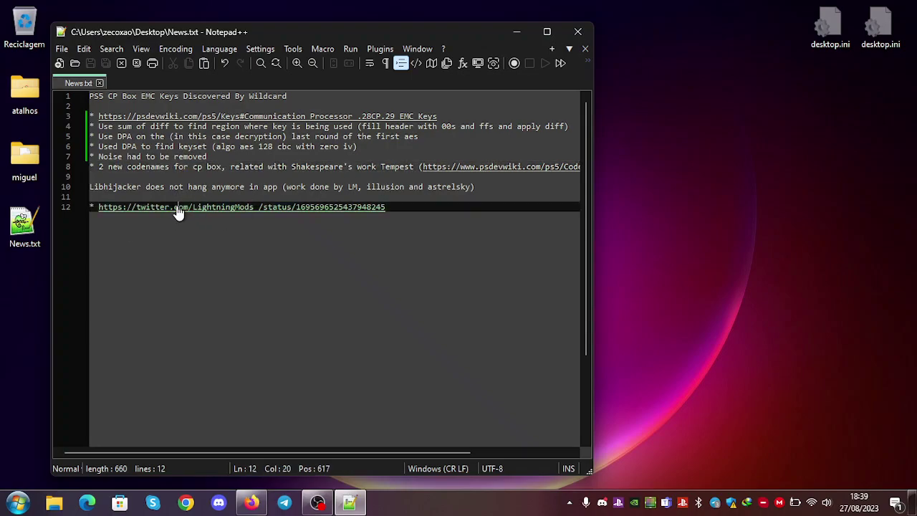
- Open the Twitter link on line 12, watch its demo video, and close the tab
double_click(177, 206)
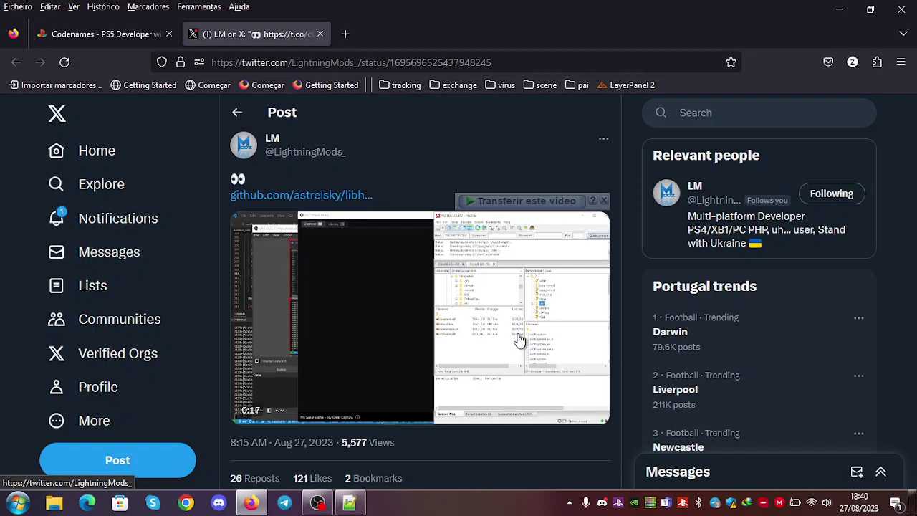
mouse_move(399, 348)
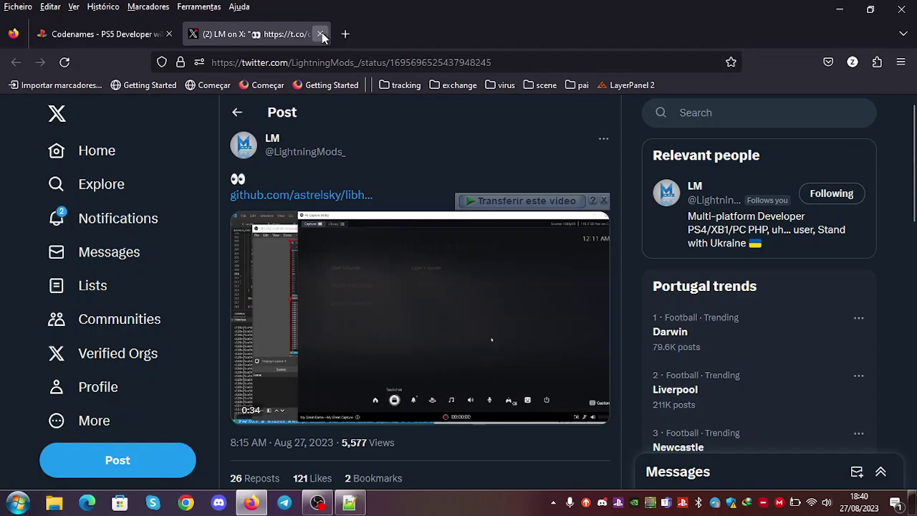
left_click(320, 33)
- Close Firefox and put the caret at the end of the Twitter link line
left_click(902, 9)
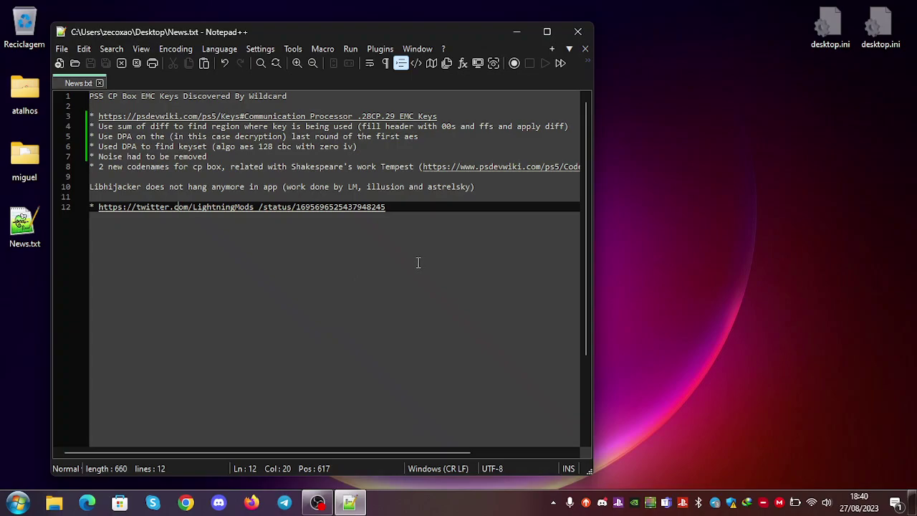
left_click(401, 218)
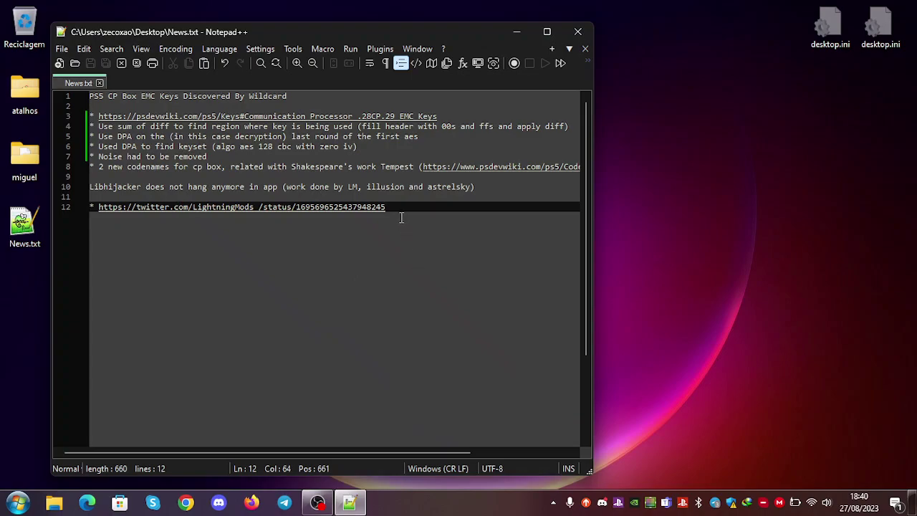